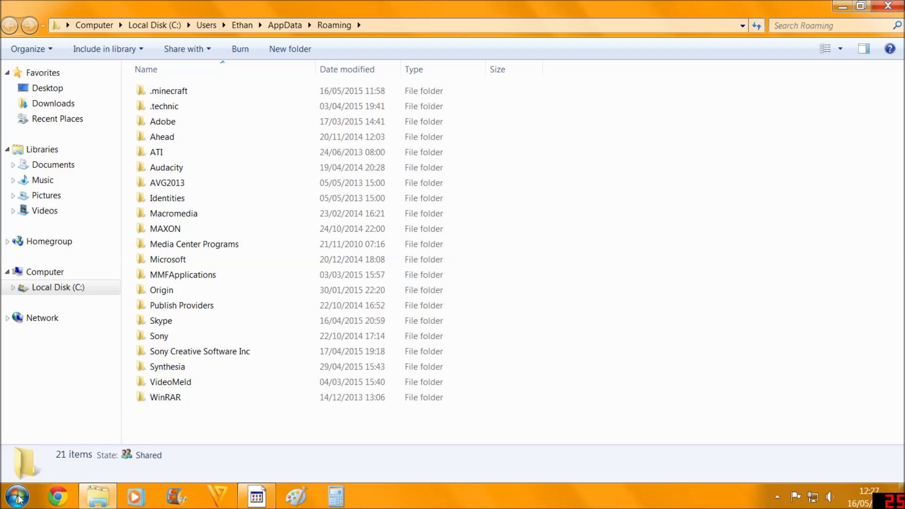
- Close the old Roaming window and reopen the Roaming folder through the Run prompt
click(18, 497)
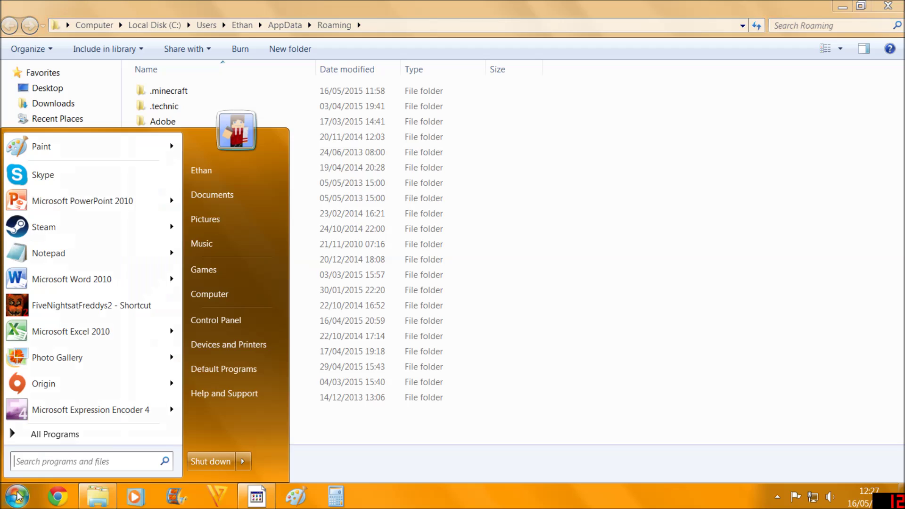
click(18, 497)
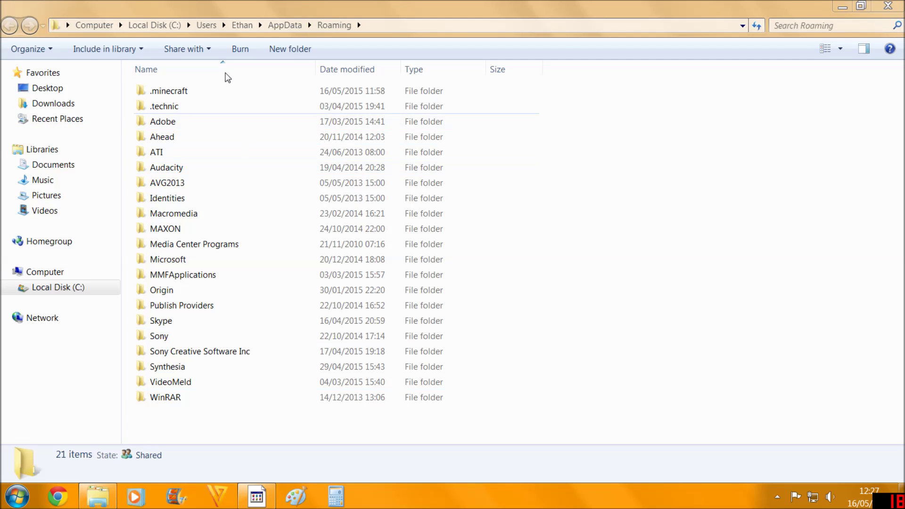
click(884, 7)
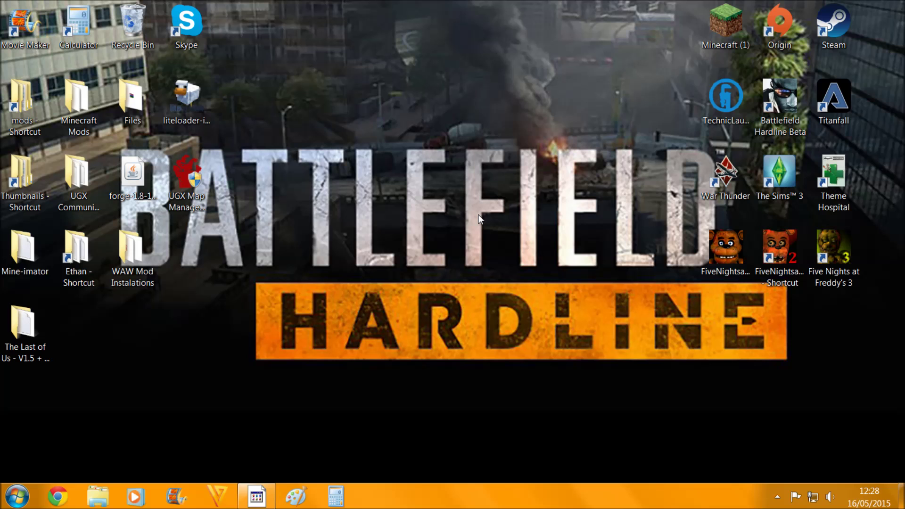
key(super+r)
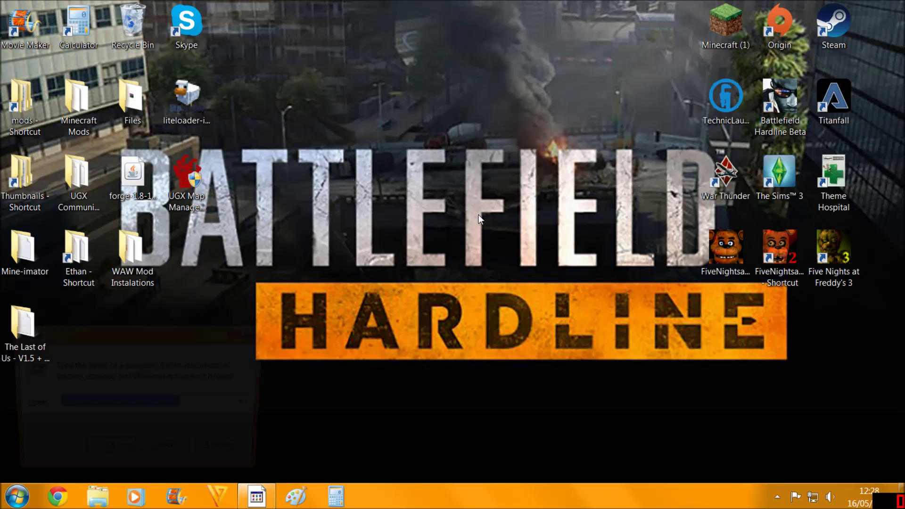
key(Return)
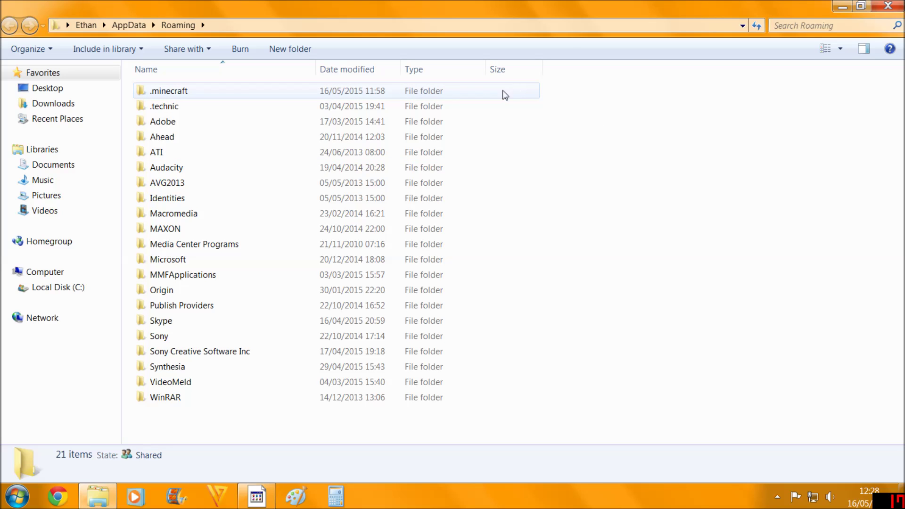
- Open BattleTowers.cfg from .minecraft\config in Notepad
double_click(343, 92)
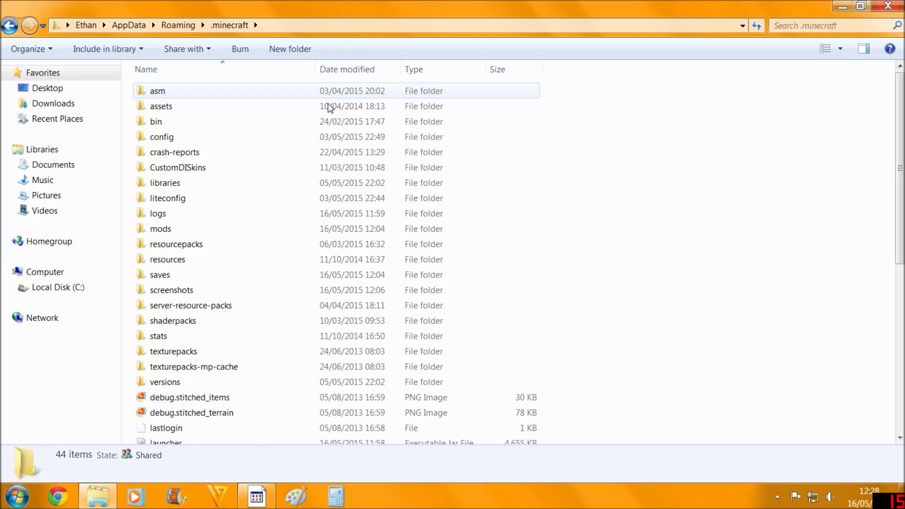
double_click(187, 137)
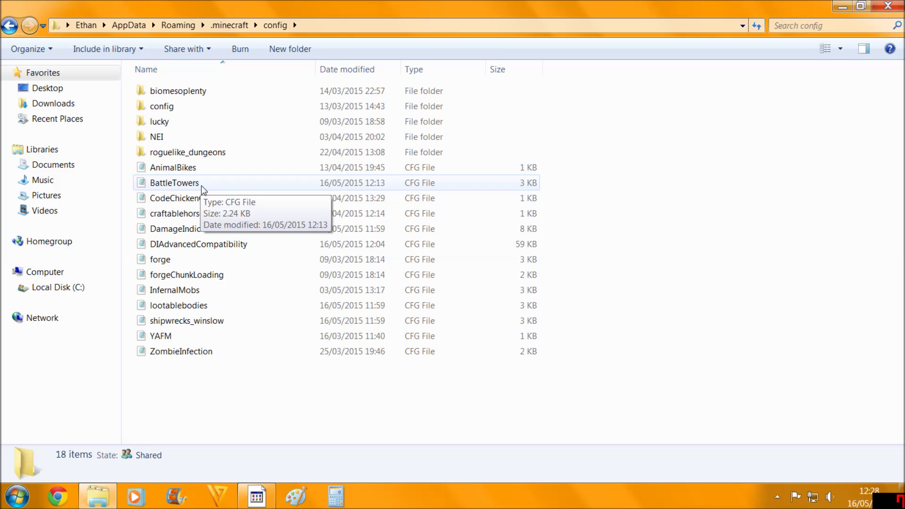
double_click(202, 185)
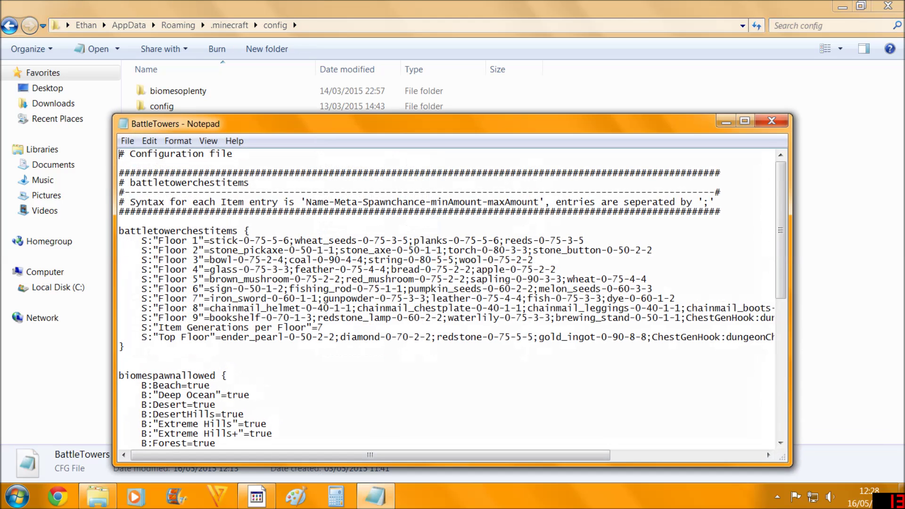
- Maximize the Notepad window showing BattleTowers.cfg
click(744, 121)
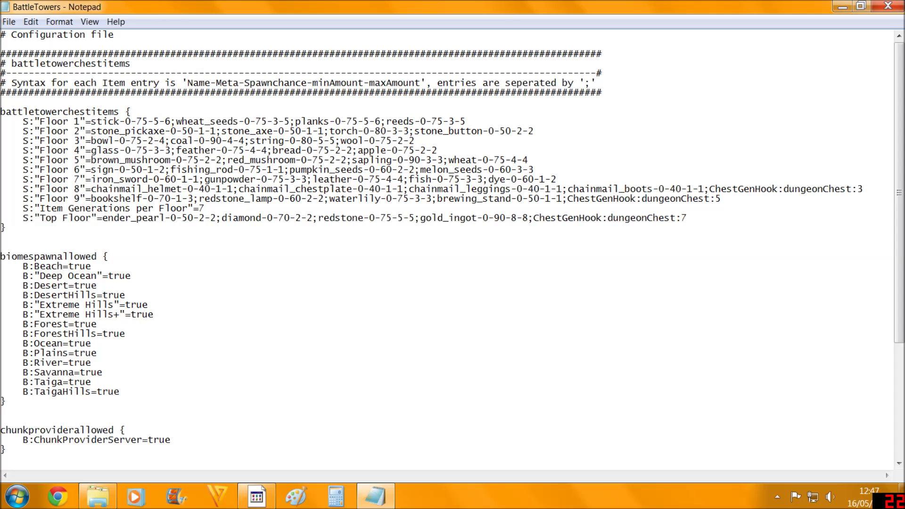
- Replace stick with diamond as the first Floor 1 chest item
key(BackSpace)
key(BackSpace)
key(BackSpace)
key(BackSpace)
key(BackSpace)
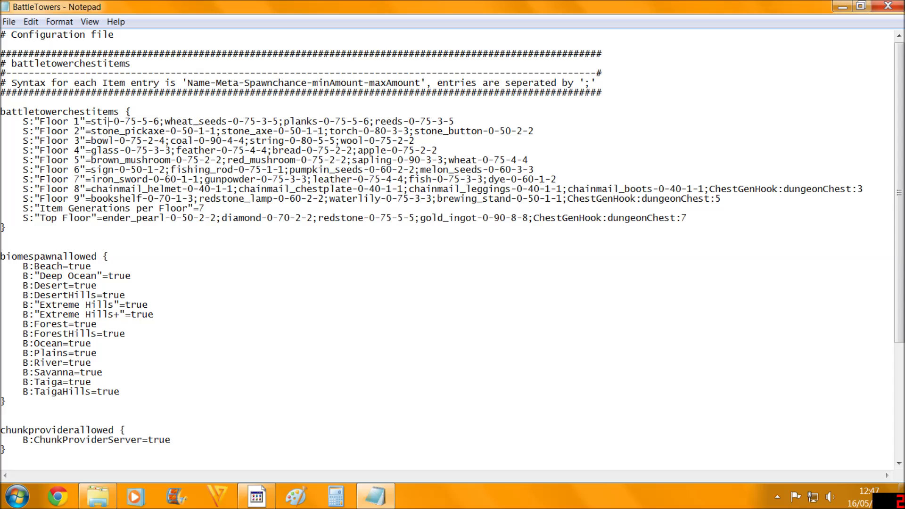
text(diamond)
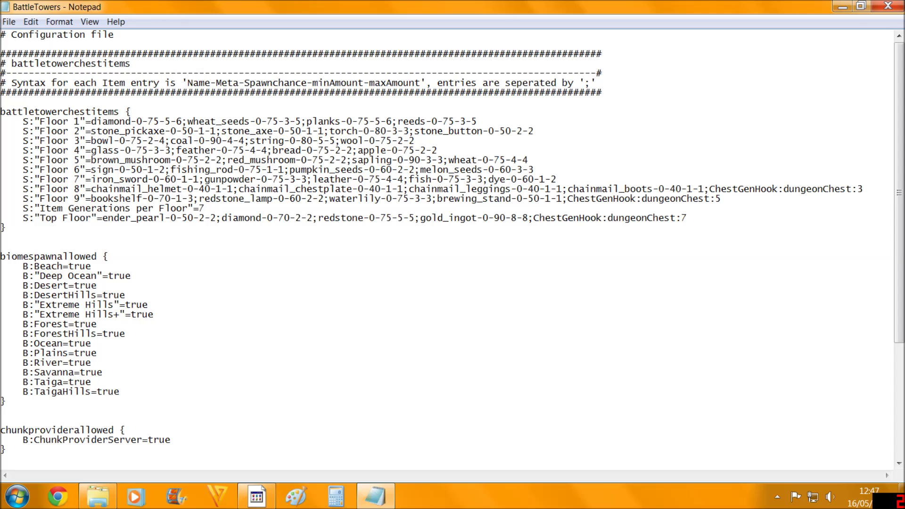
click(624, 189)
click(618, 189)
- Set the Deep Ocean biome spawn entry to false
scroll(453, 250, down, 1)
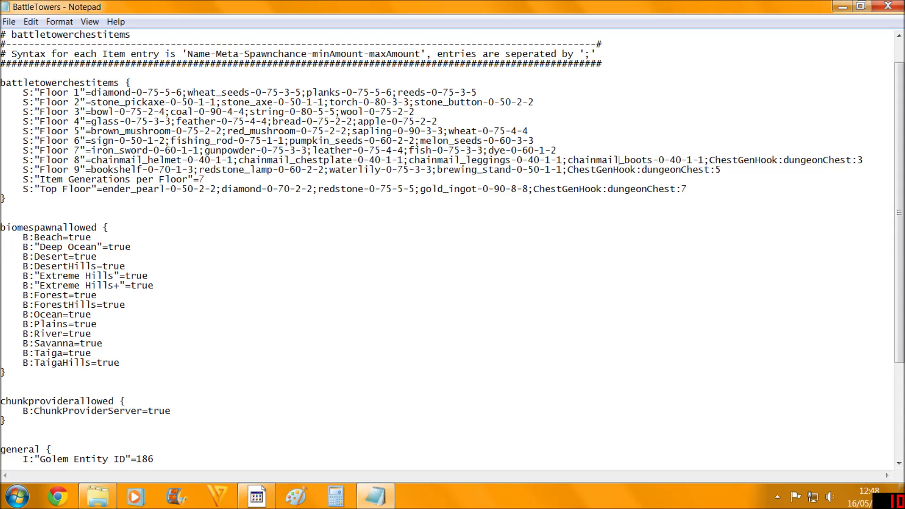
key(BackSpace)
key(BackSpace)
key(BackSpace)
key(BackSpace)
key(BackSpace)
text(+)
key(BackSpace)
text(=false)
- Change the minimum distance between BattleTowers from 196 to 1000
scroll(452, 250, down, 4)
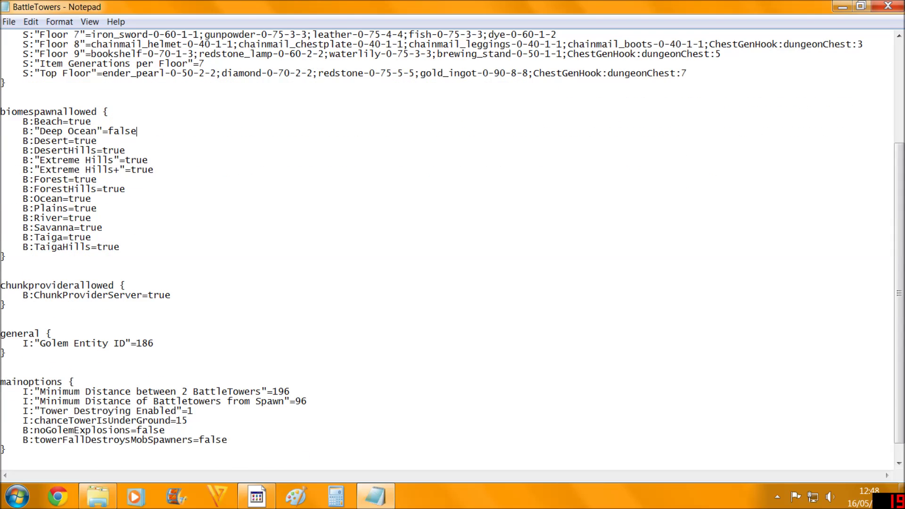
scroll(452, 249, down, 1)
click(290, 372)
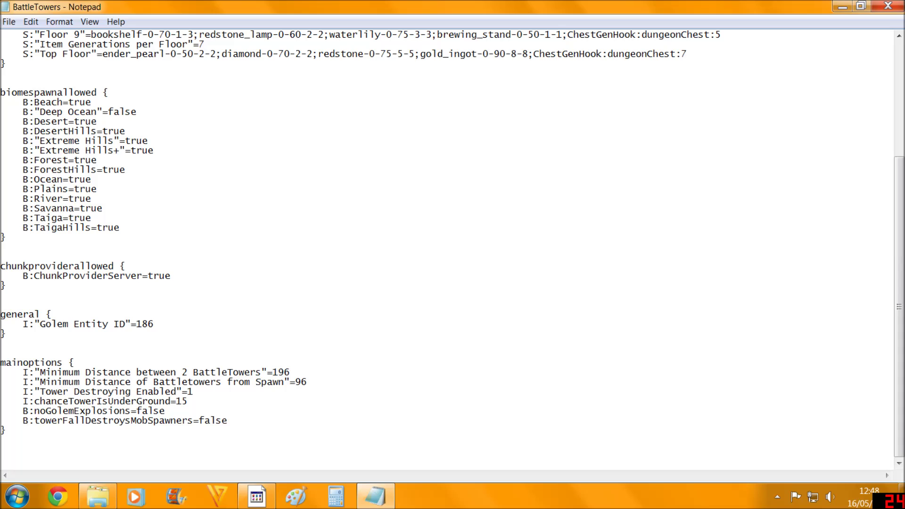
key(BackSpace)
key(BackSpace)
text(000)
- Change the minimum distance from spawn from 96 to 500
click(307, 382)
key(BackSpace)
key(BackSpace)
text(500)
click(193, 392)
click(165, 410)
- Change noGolemExplosions from false to true
key(BackSpace)
key(BackSpace)
key(BackSpace)
key(BackSpace)
key(BackSpace)
text(t)
text(rue)
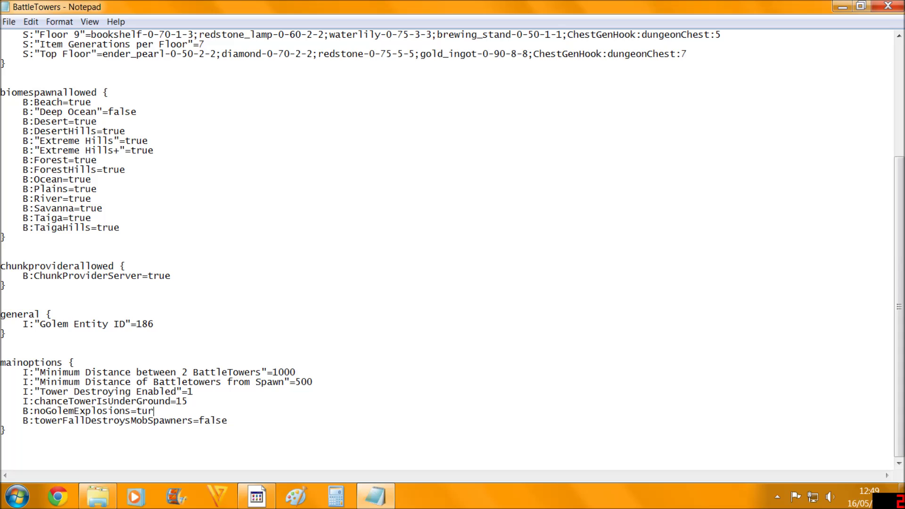
key(BackSpace)
key(BackSpace)
key(BackSpace)
key(BackSpace)
text(true)
- Save and close the BattleTowers config
scroll(452, 247, up, 5)
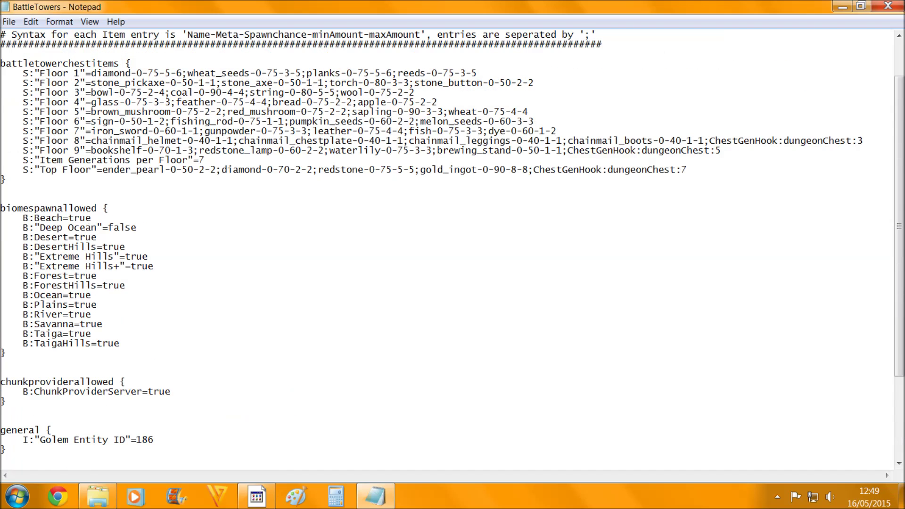
scroll(453, 247, up, 1)
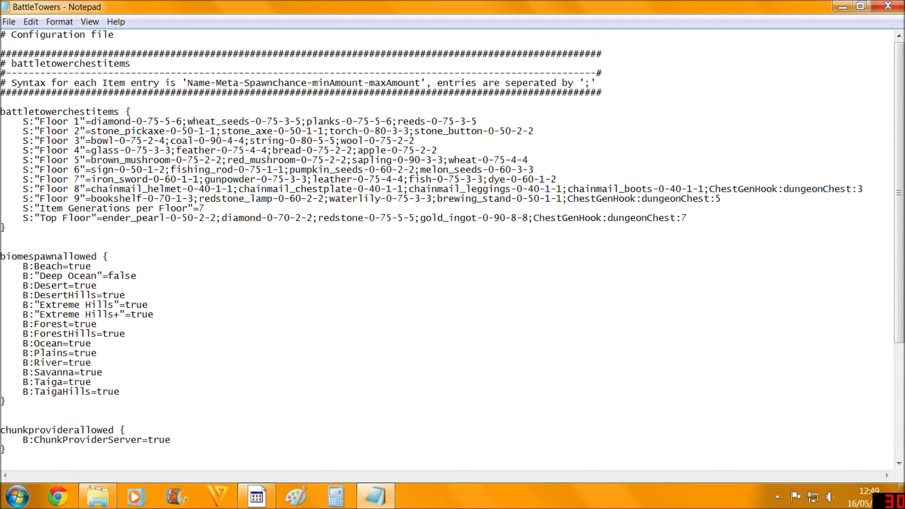
click(887, 6)
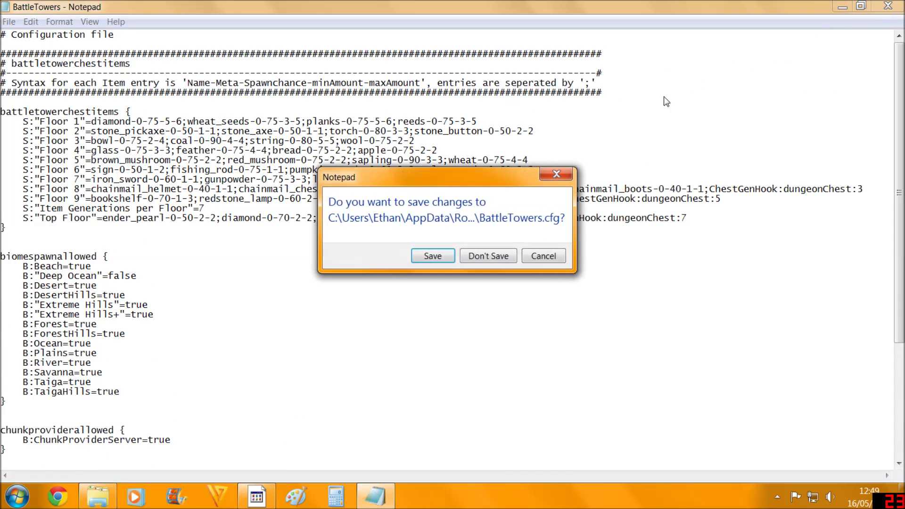
click(433, 256)
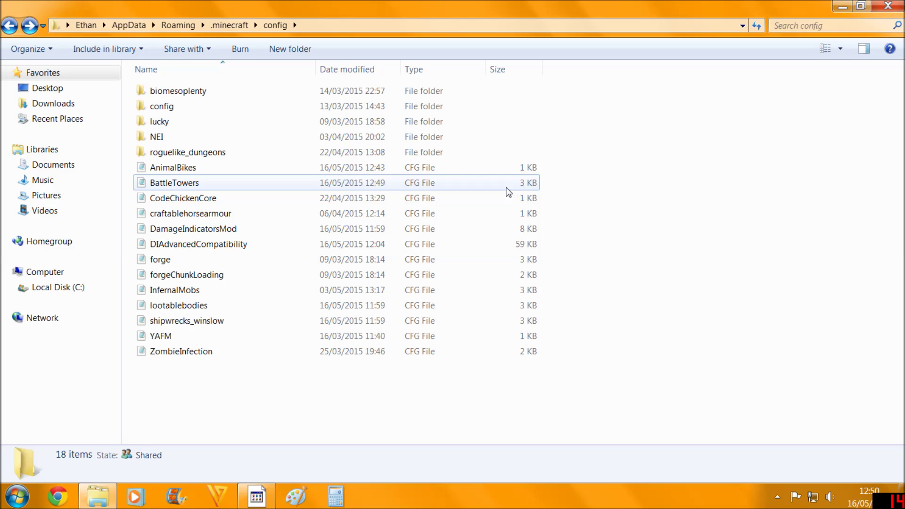
- Open AnimalBikes.cfg maximized in Notepad and switch DisableSpider from false to true
double_click(449, 168)
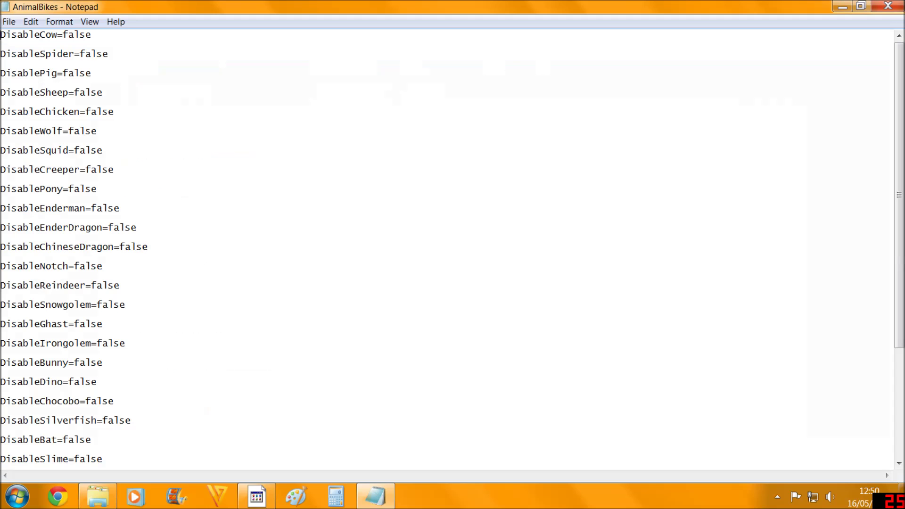
click(744, 121)
key(BackSpace)
key(BackSpace)
key(BackSpace)
key(BackSpace)
key(BackSpace)
text(true)
scroll(447, 249, down, 3)
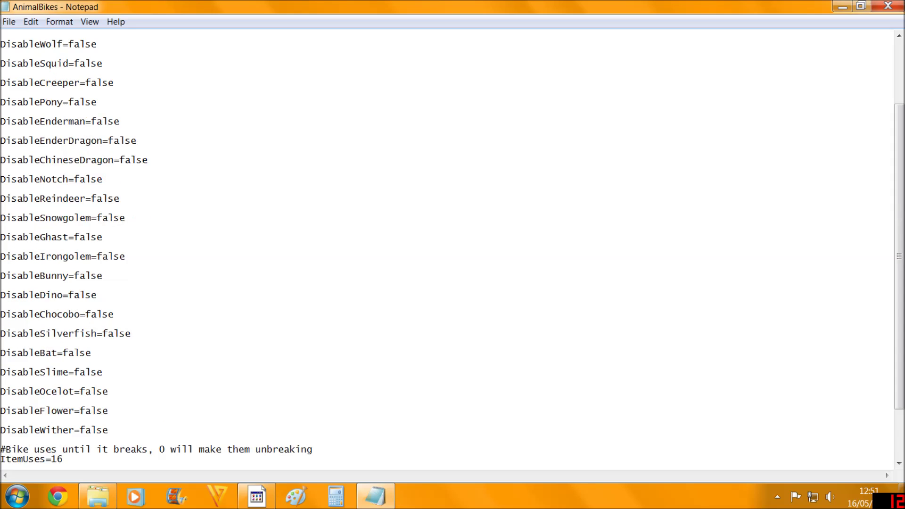
scroll(447, 245, down, 1)
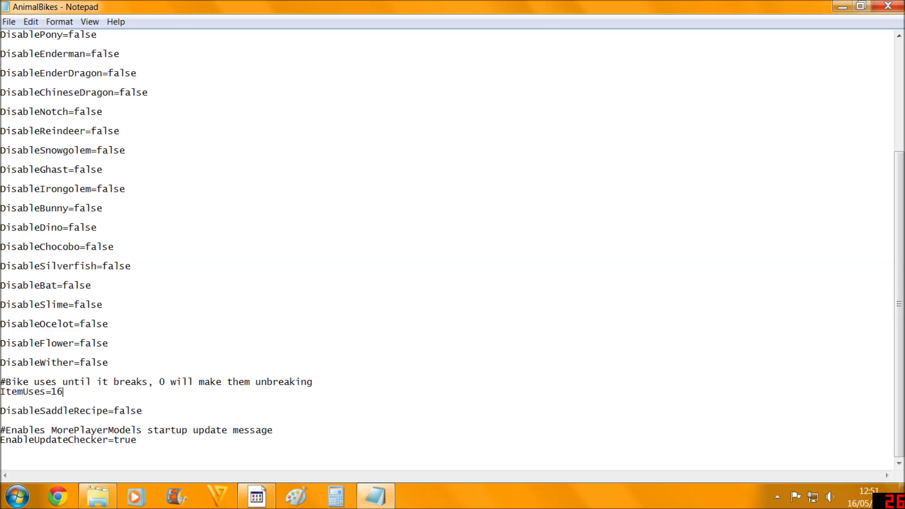
- Change ItemUses from 16 to 1, then close AnimalBikes to bring up the save prompt
click(62, 392)
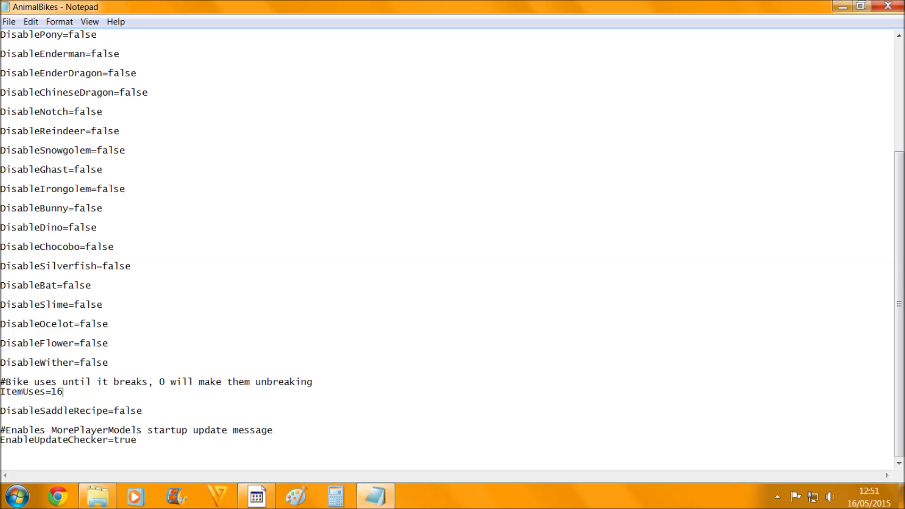
key(BackSpace)
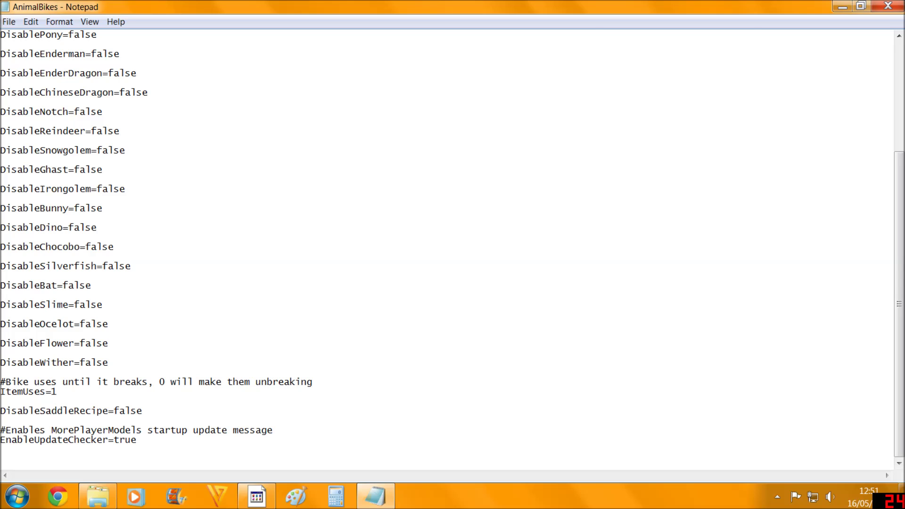
scroll(447, 249, up, 3)
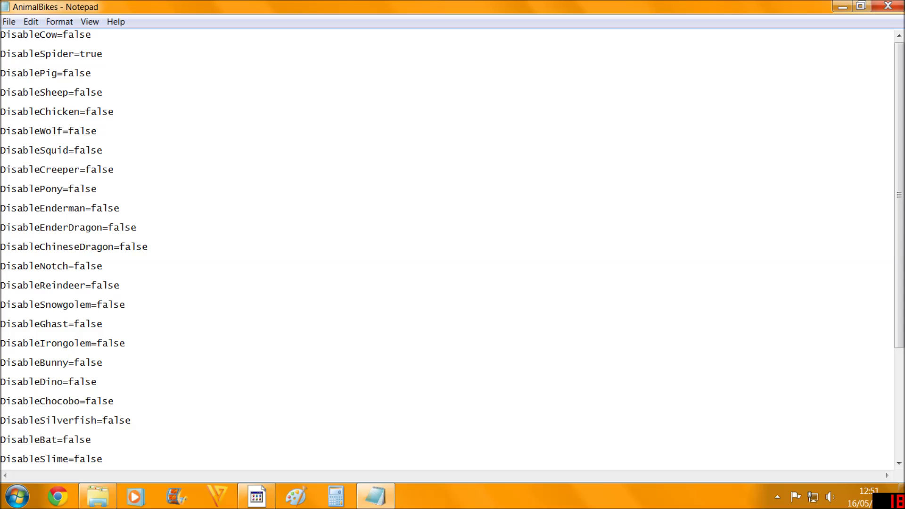
click(888, 6)
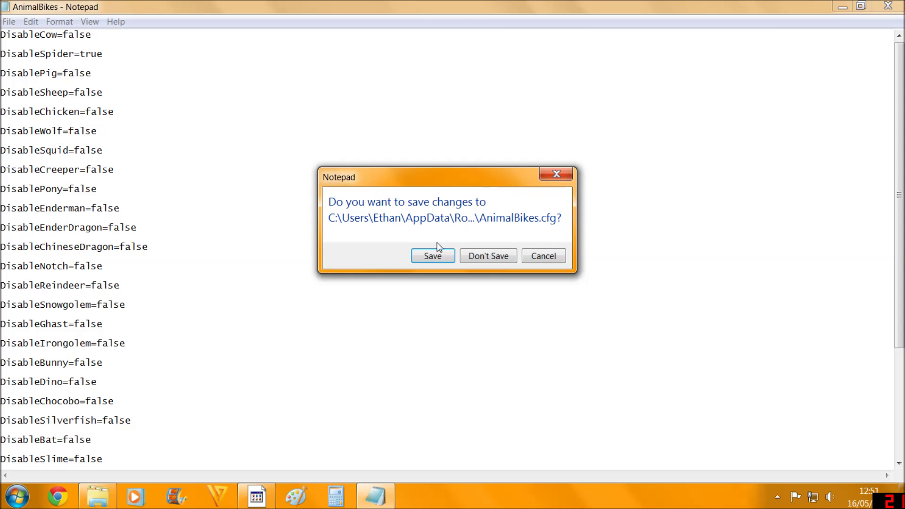